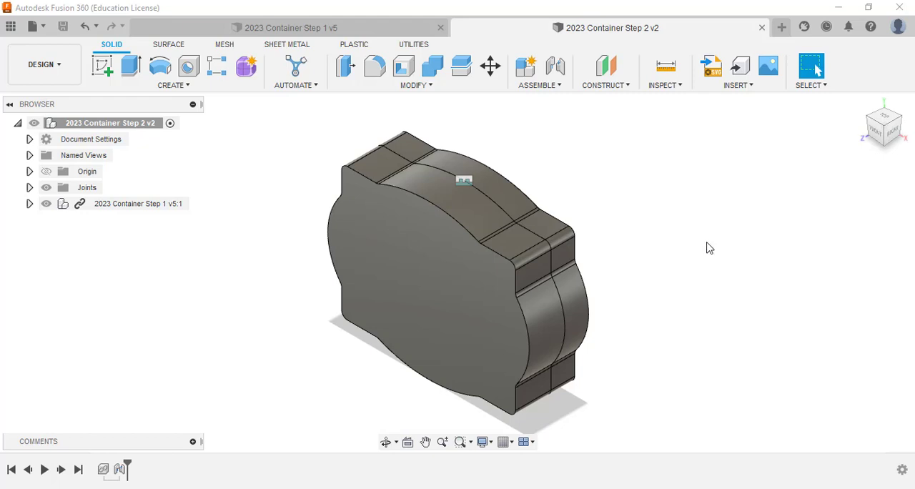
Step: Create a drawing from the design with the IED 11x17 template and place its front base view at scale 1
left_click(64, 77)
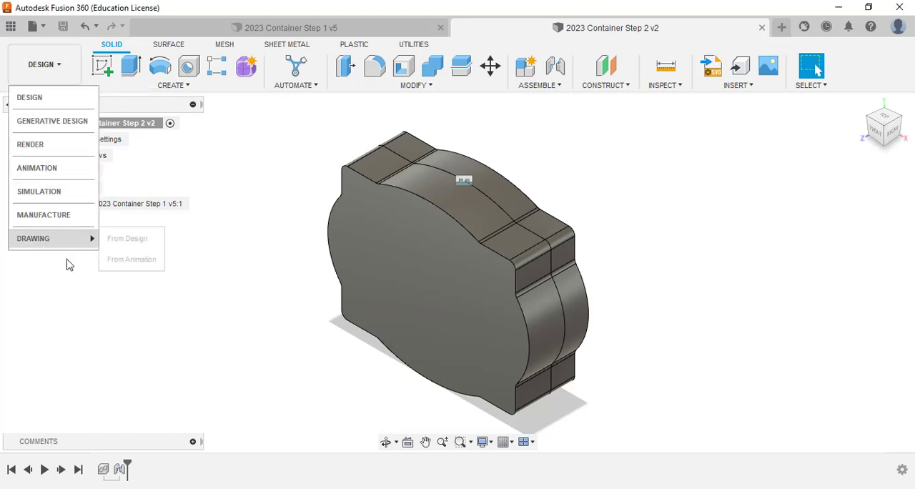
left_click(117, 240)
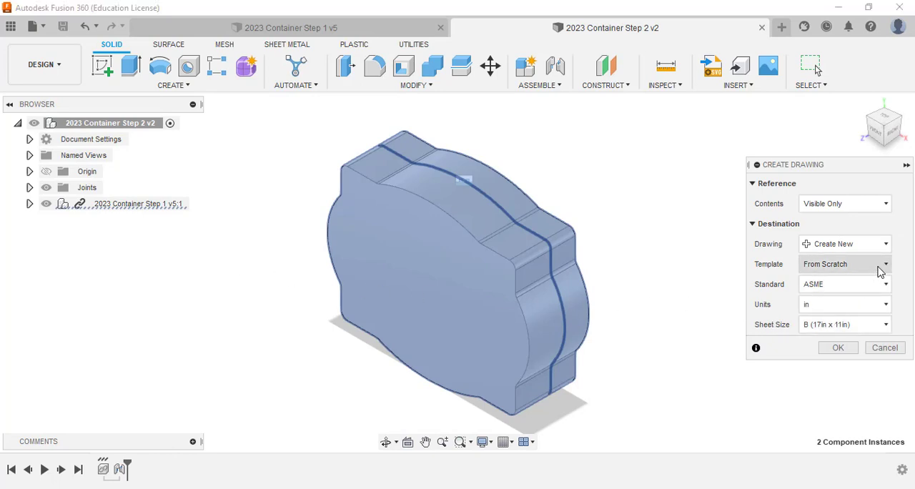
left_click(879, 268)
left_click(847, 298)
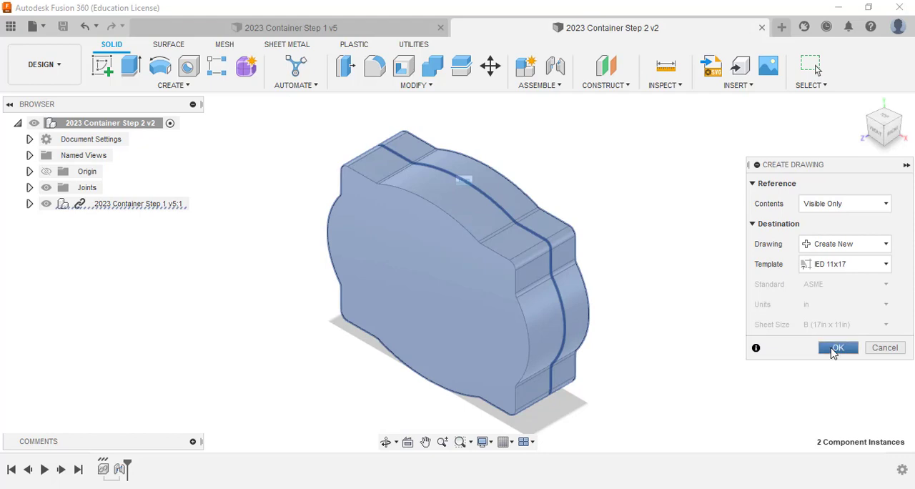
left_click(833, 352)
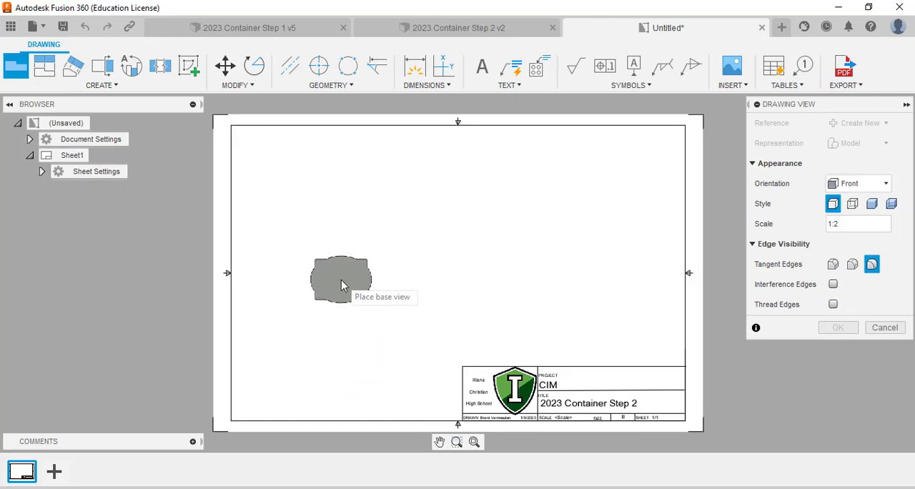
left_click(341, 285)
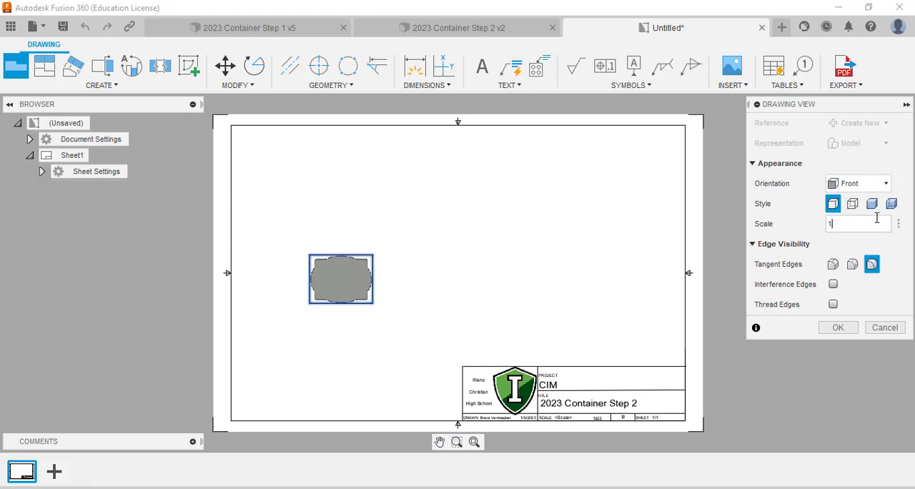
left_click(847, 328)
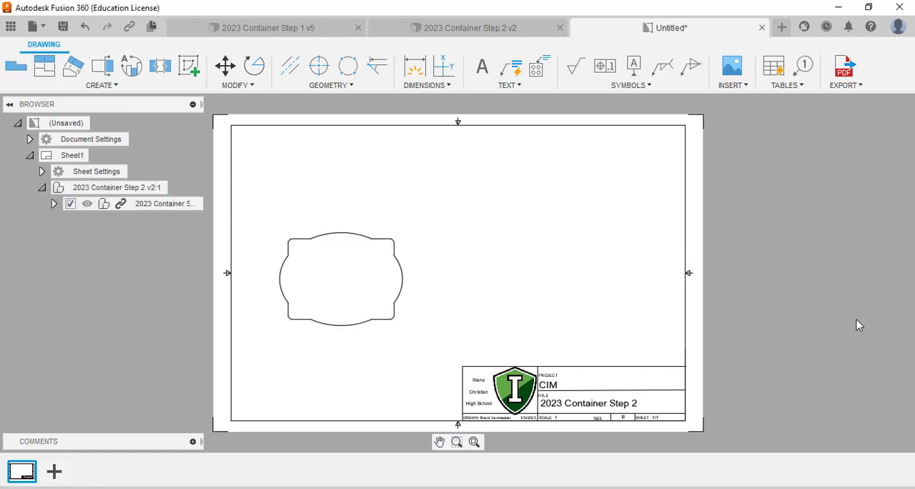
Step: Project a top view and an isometric view from the front view, and give the isometric view a shaded style
left_click(44, 65)
left_click(340, 290)
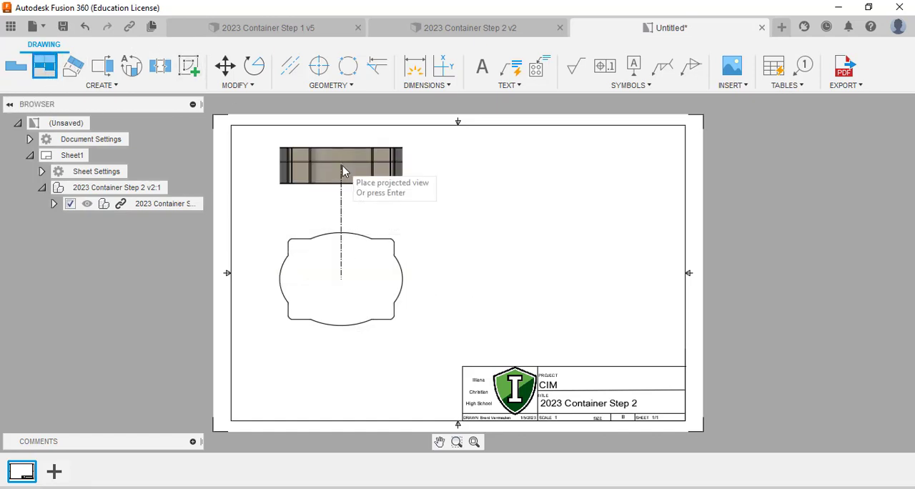
left_click(343, 166)
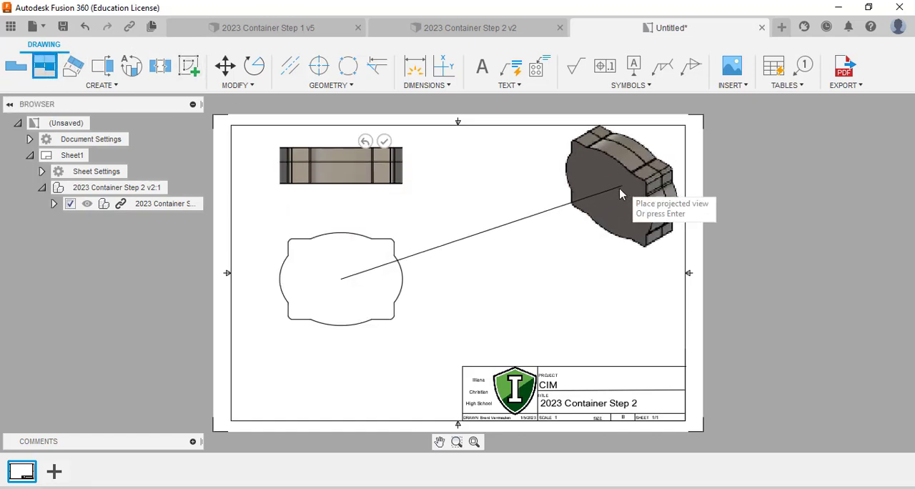
left_click(610, 195)
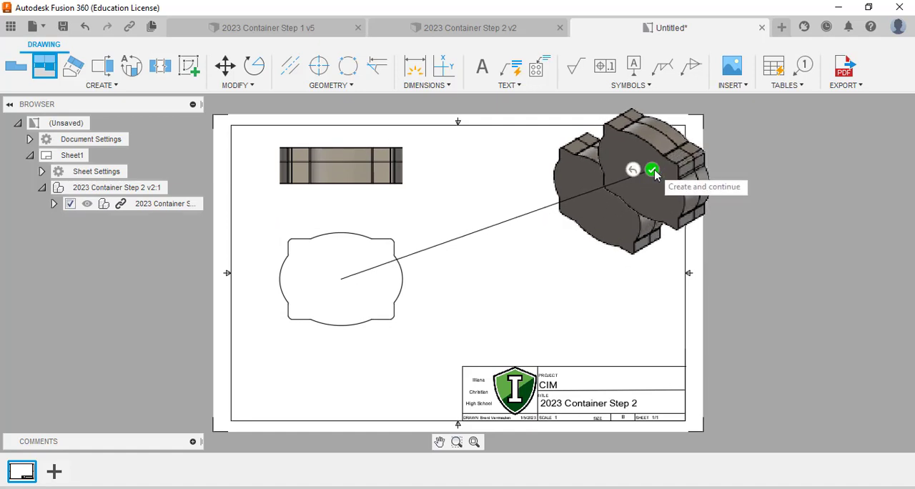
left_click(652, 170)
double_click(621, 213)
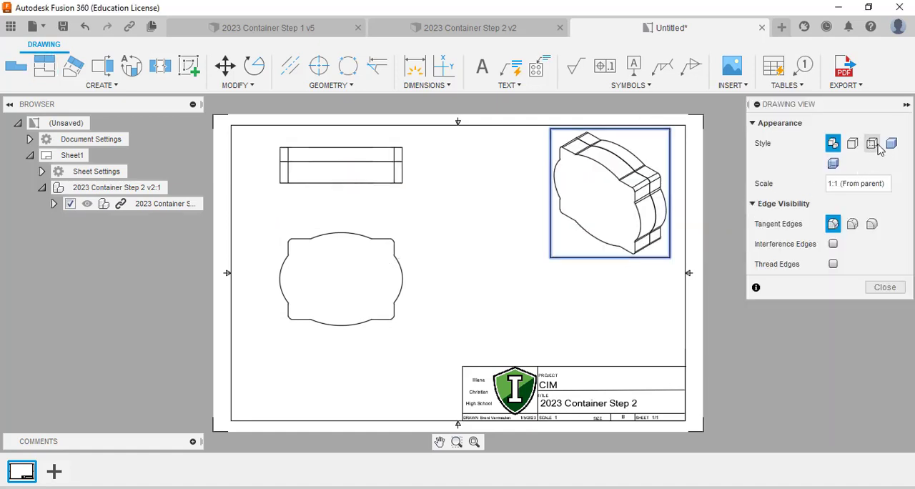
left_click(884, 286)
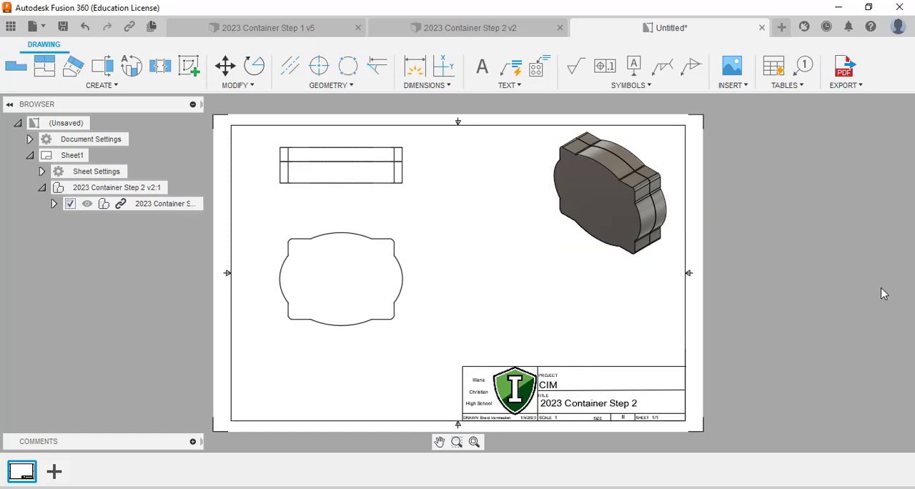
Step: Create full section view A-A with a vertical cutting line through the front view's center, placed to the right of the front view
scroll(418, 307, "up", 4)
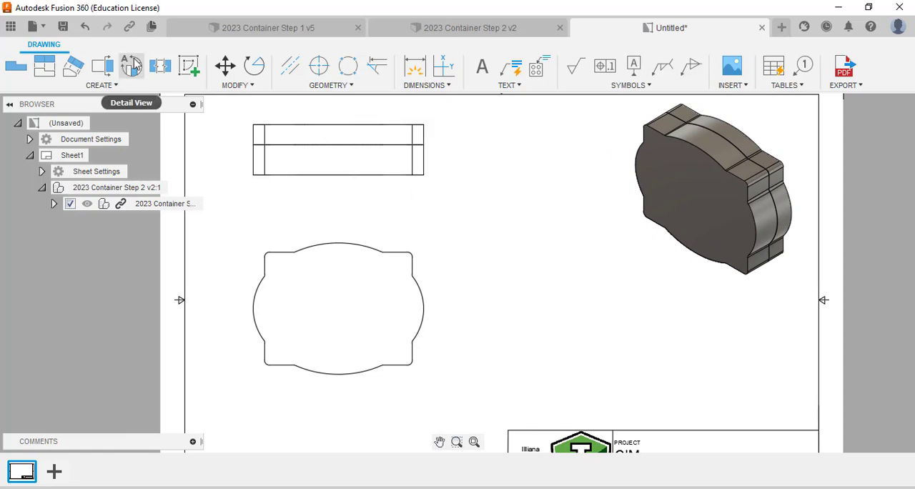
left_click(102, 65)
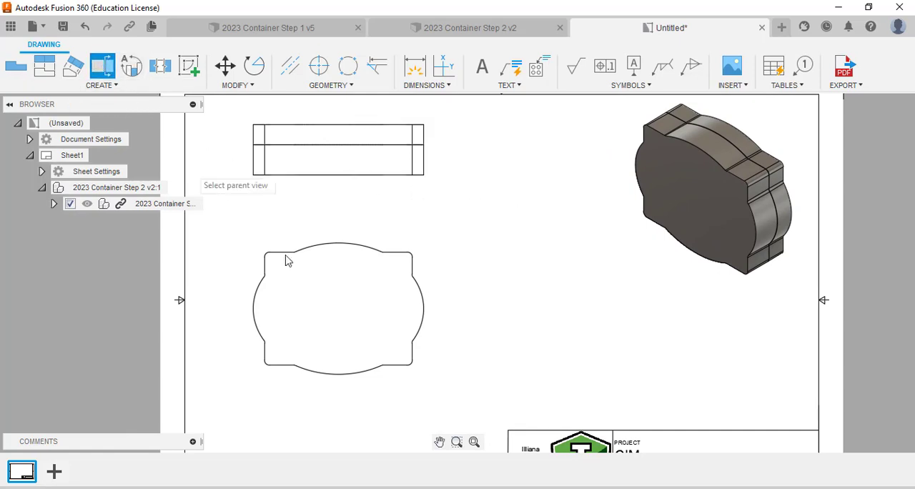
left_click(343, 321)
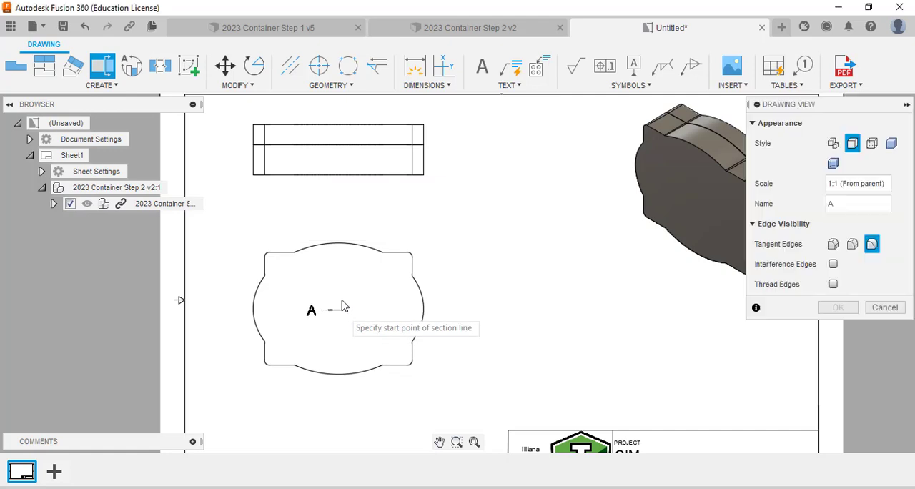
left_click(339, 230)
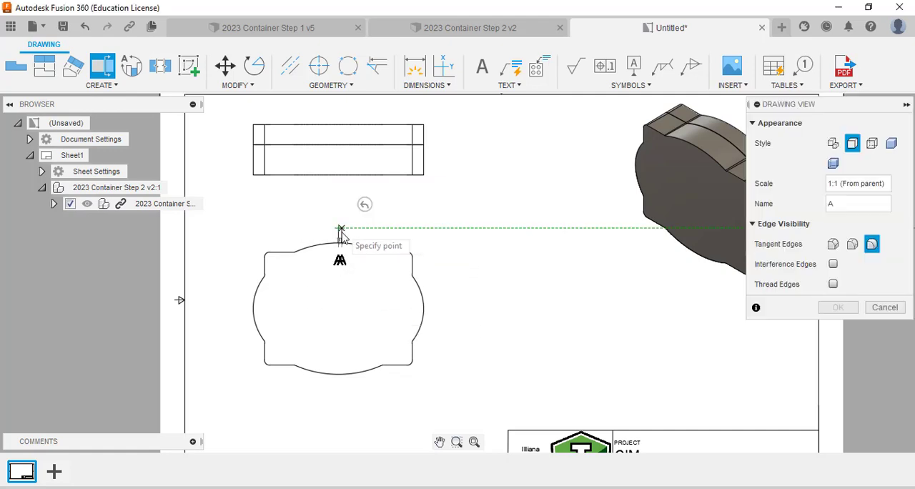
left_click(338, 385)
left_click(378, 360)
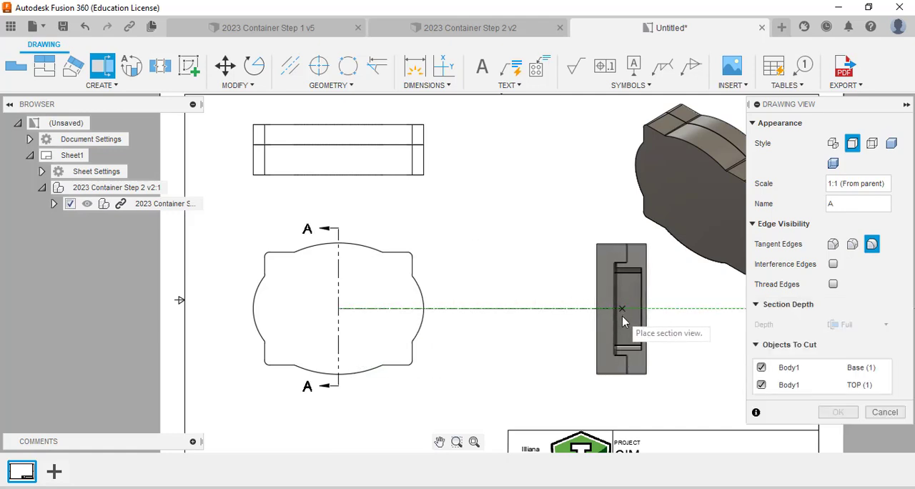
left_click(622, 322)
left_click(840, 412)
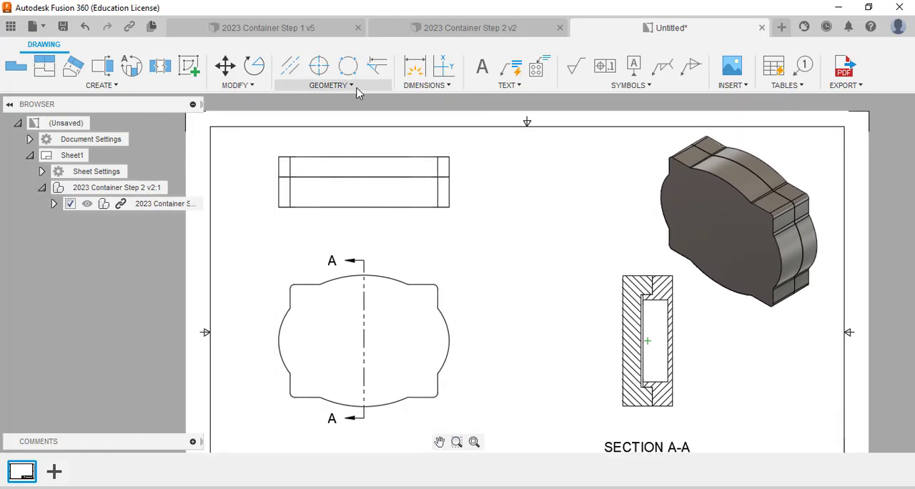
Step: Dimension the container's overall width below the top view and its overall height to the left of the section view
left_click(416, 71)
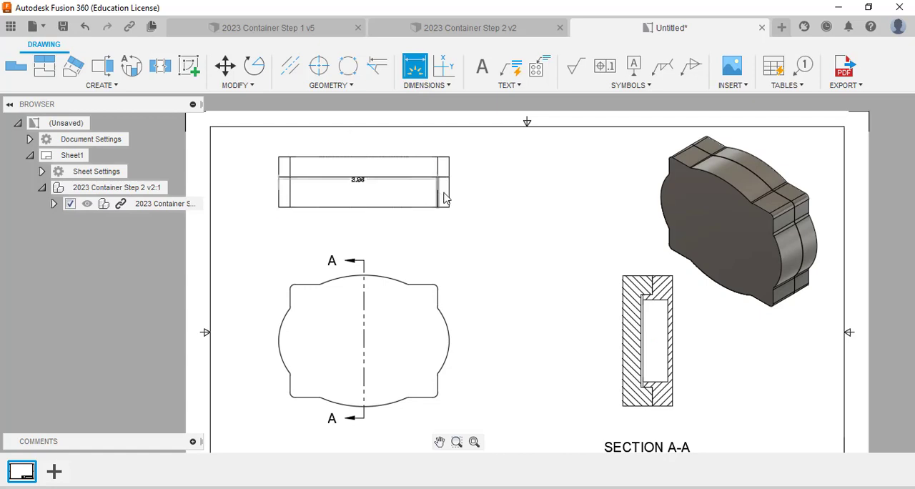
left_click(422, 207)
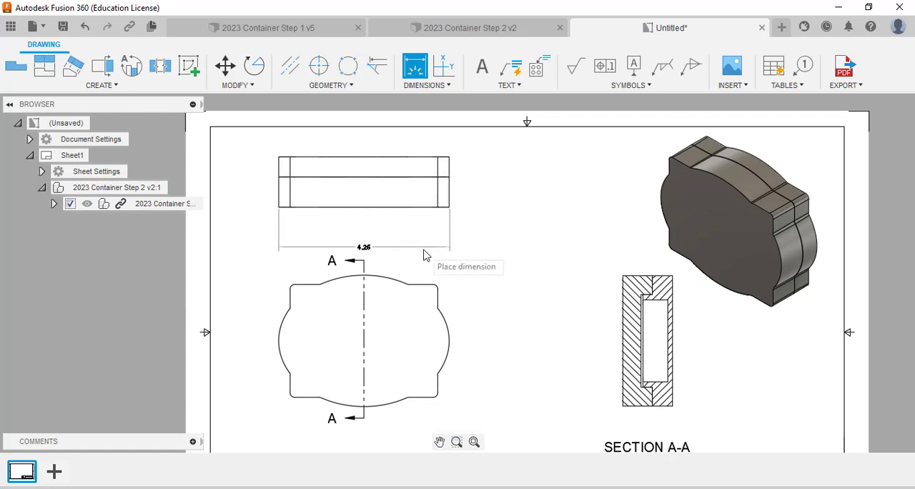
left_click(425, 255)
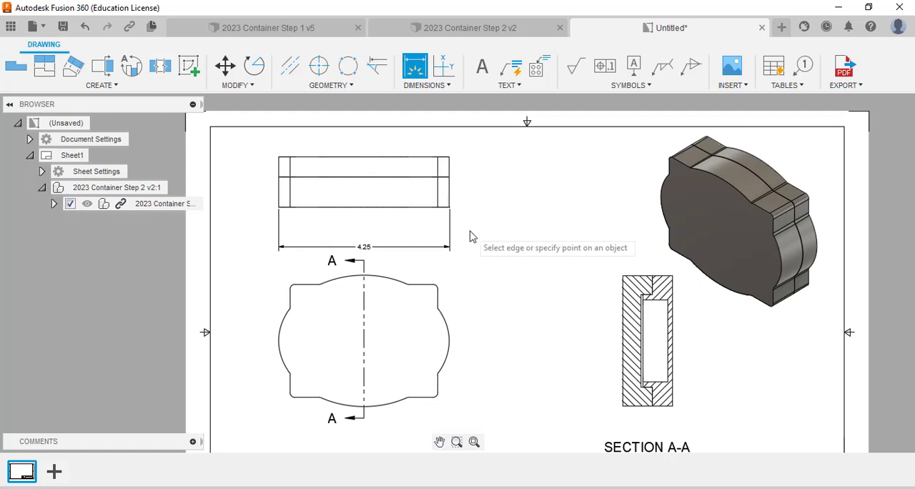
left_click(645, 277)
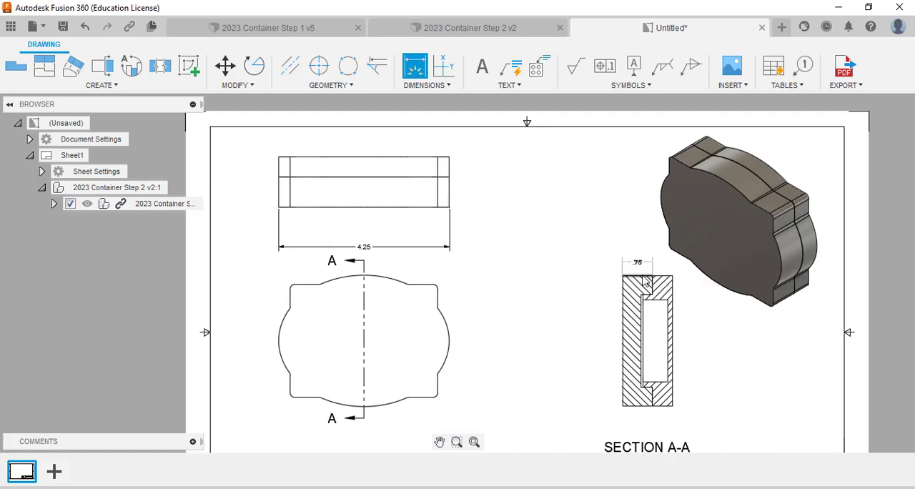
left_click(639, 408)
left_click(516, 406)
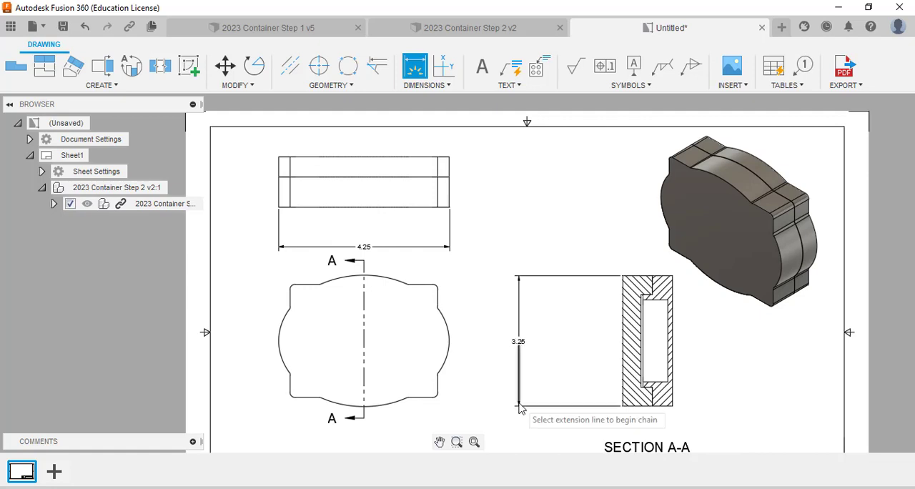
Step: Dimension the container's overall thickness to the right of the top view
left_click(411, 207)
left_click(403, 164)
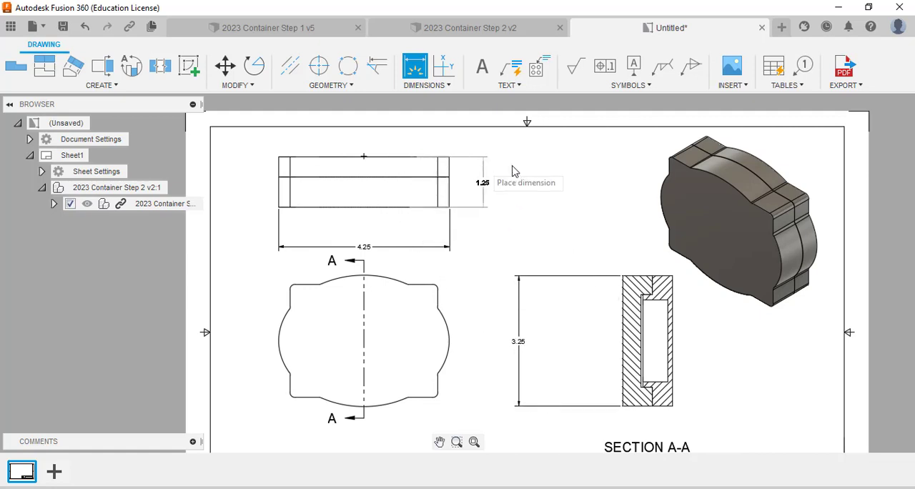
left_click(533, 180)
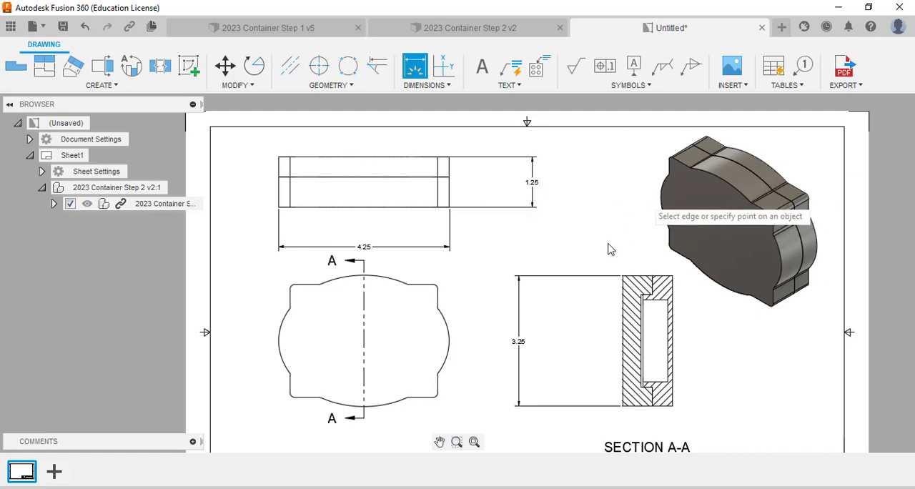
Step: Dimension the narrow gap between the lip's edge and the opposing recess face in section A-A, placing the dimension above the view
middle_click_drag(591, 220, 558, 189)
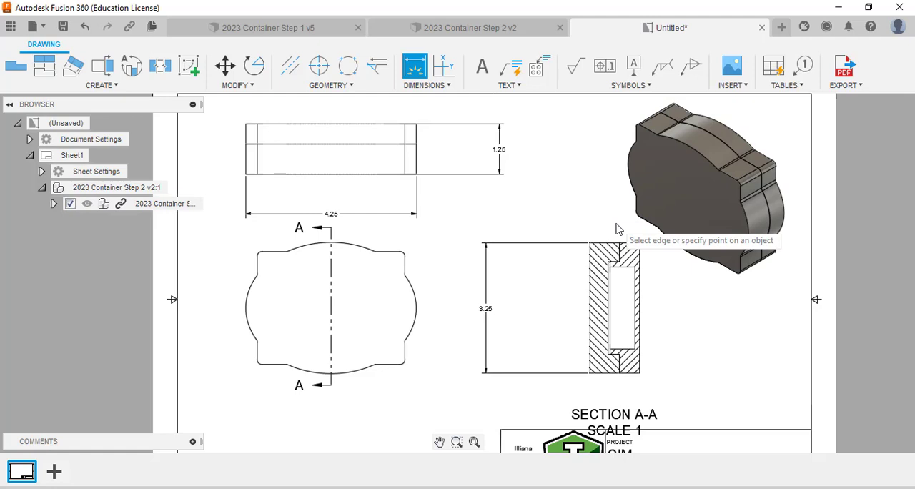
scroll(604, 261, "up", 5)
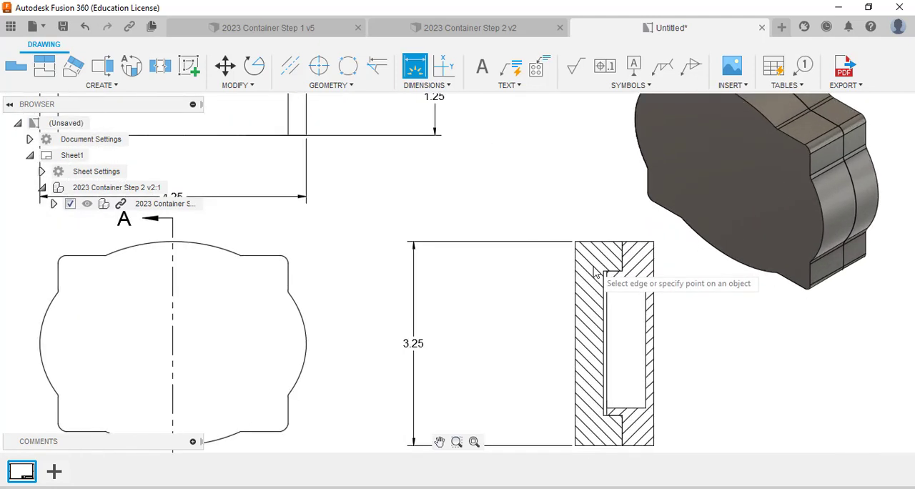
scroll(593, 292, "up", 4)
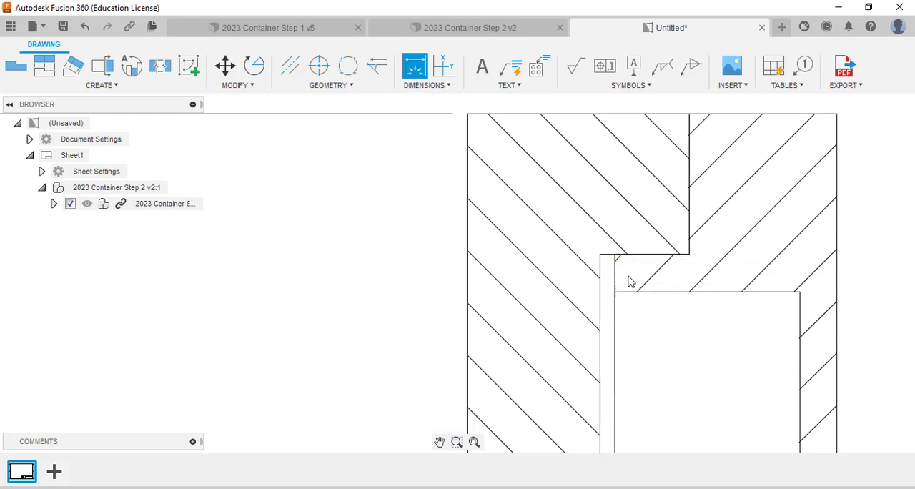
scroll(604, 290, "up", 4)
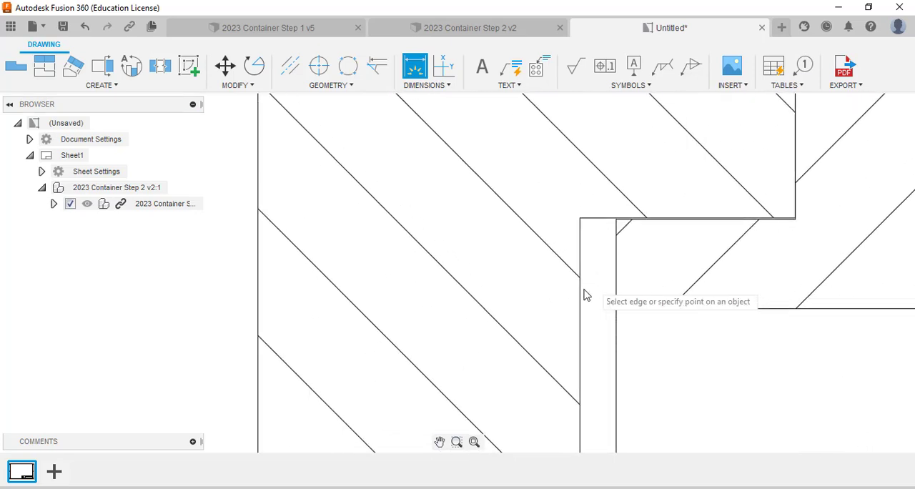
left_click(619, 299)
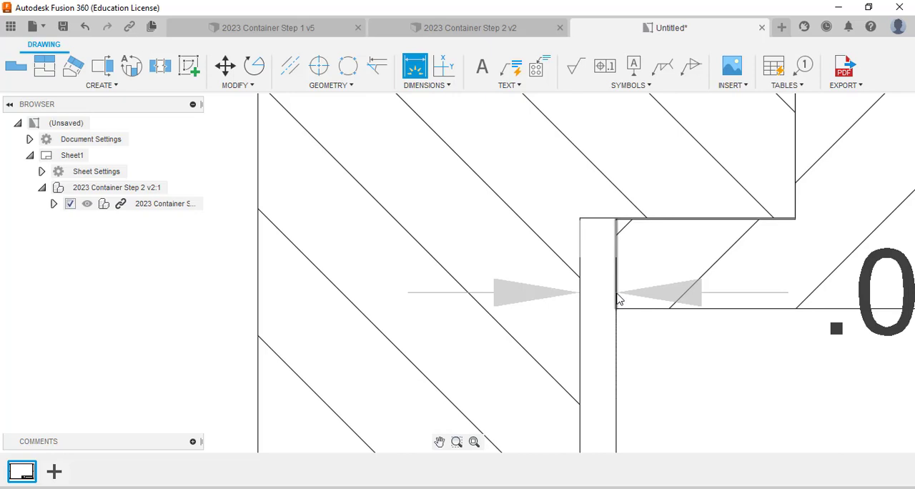
left_click(617, 294)
scroll(623, 213, "down", 4)
middle_click_drag(623, 220, 551, 486)
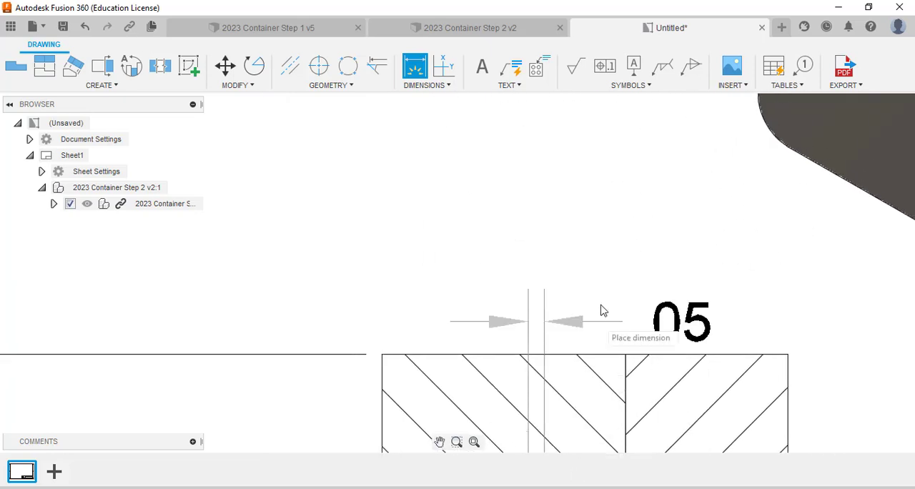
scroll(600, 310, "down", 4)
middle_click_drag(599, 249, 603, 216)
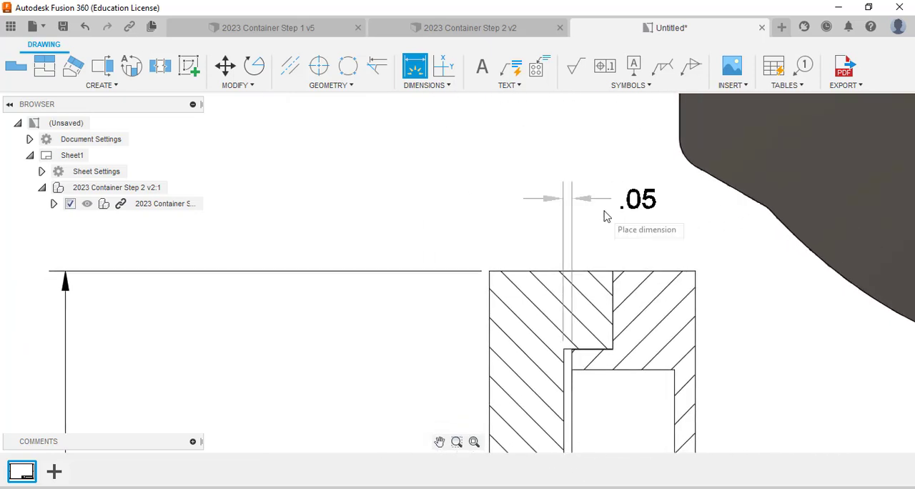
left_click(597, 191)
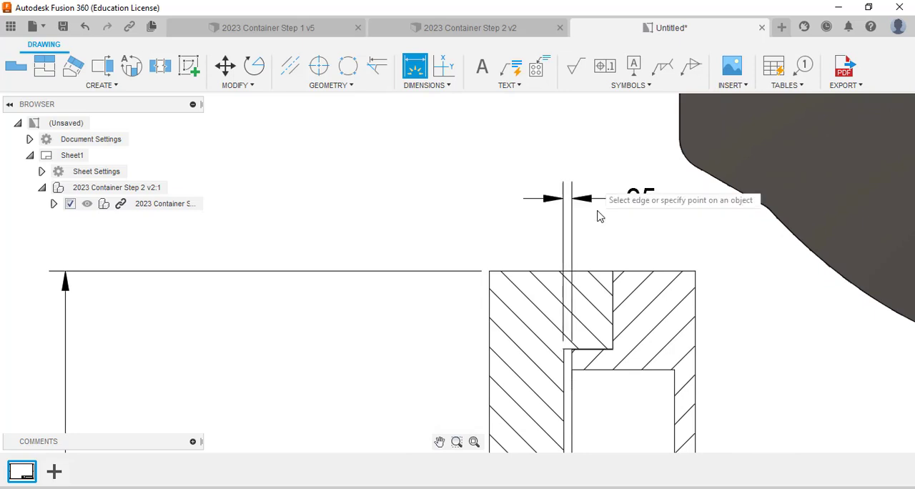
scroll(597, 222, "down", 2)
key("Escape")
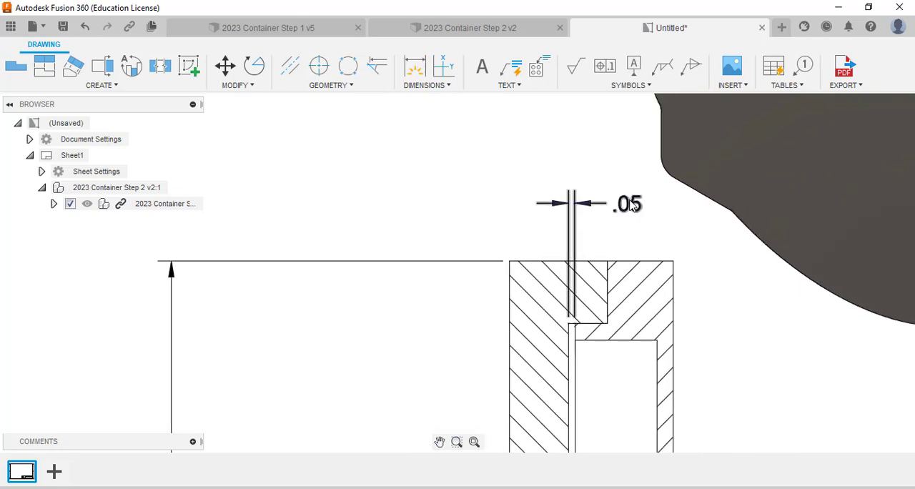
Step: Add the text "Lip Clearance" on a second line of the gap dimension above section A-A and move its text left of the extension lines
double_click(611, 203)
key("Return")
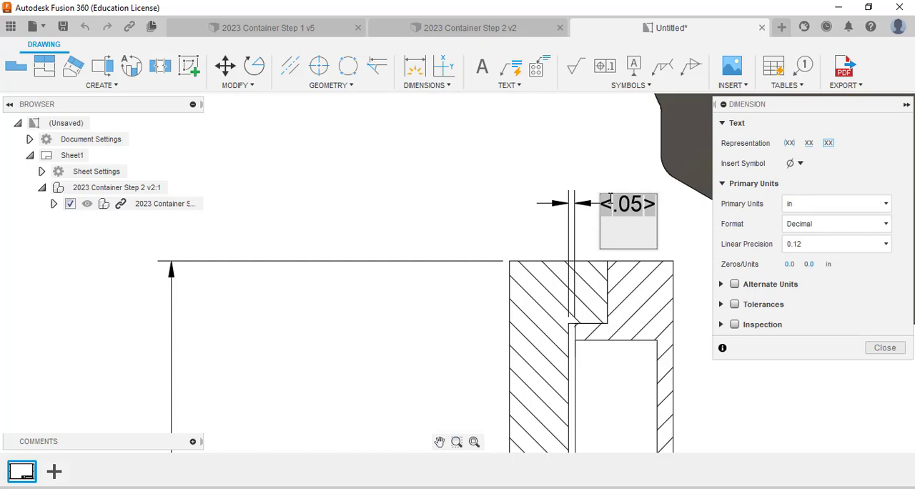
type("Lip C")
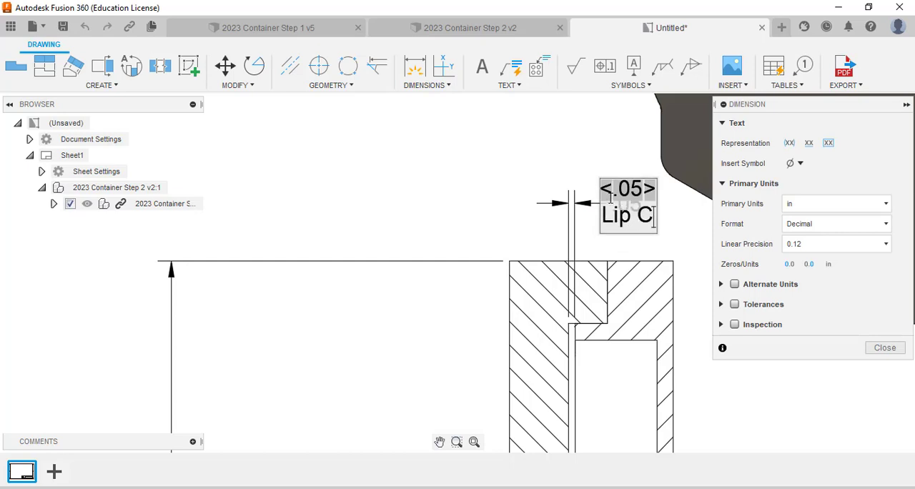
type("learance")
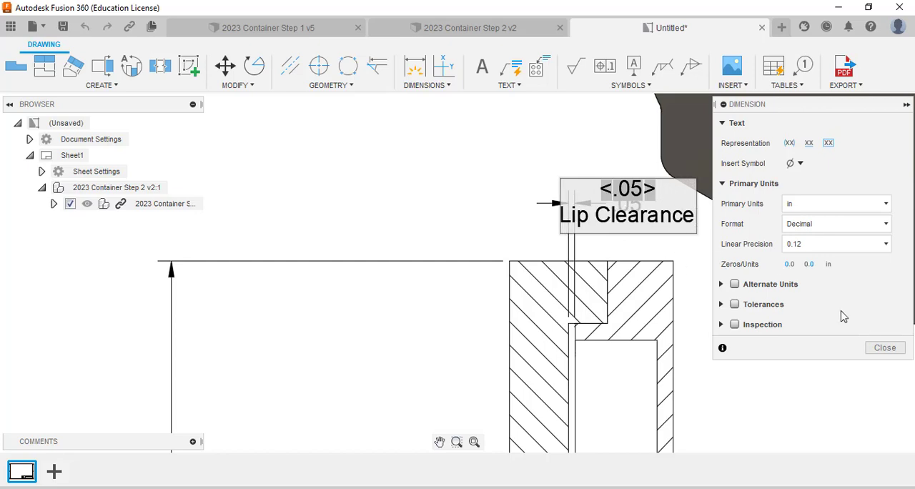
left_click(884, 348)
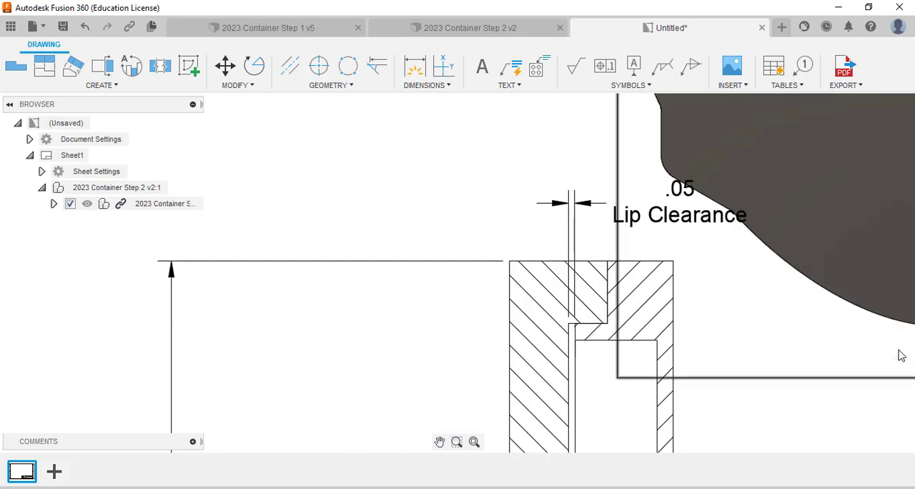
left_click(681, 203)
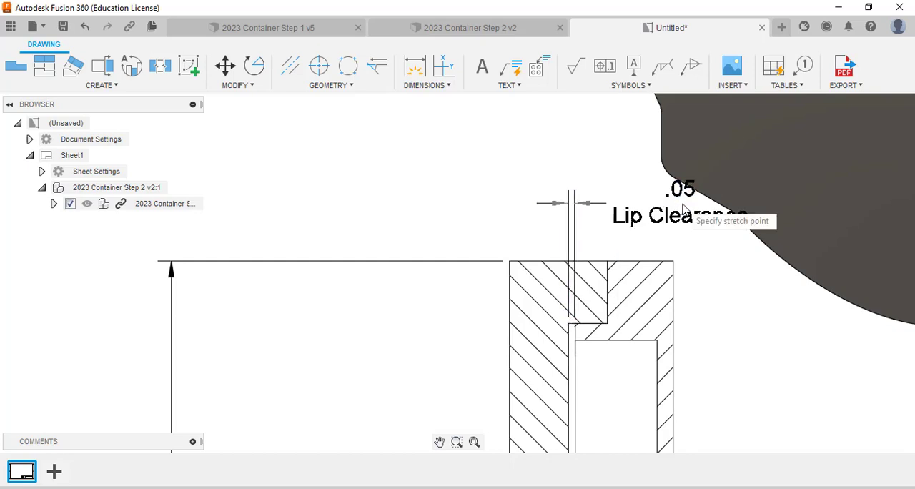
left_click(541, 208)
Step: Dimension the tiny vertical gap between the two parts at the upper lip in section A-A, placing it between the view and the height dimension
scroll(596, 203, "down", 4)
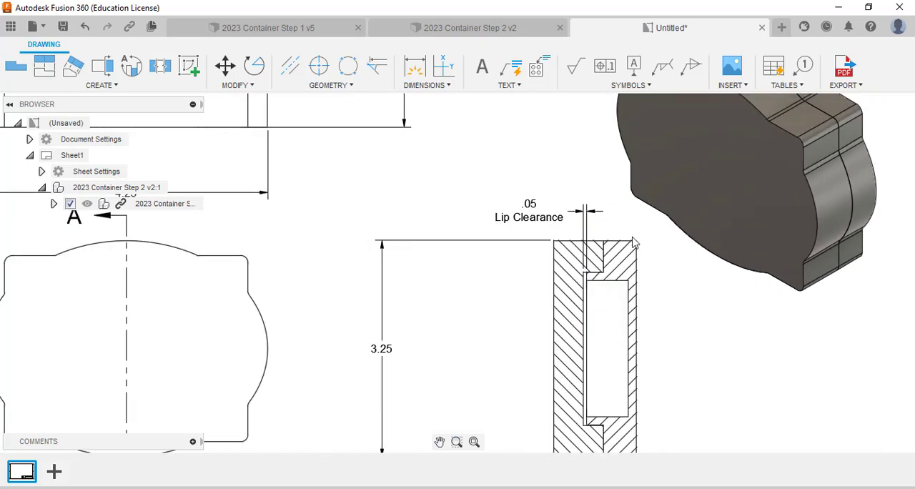
middle_click_drag(691, 329, 683, 262)
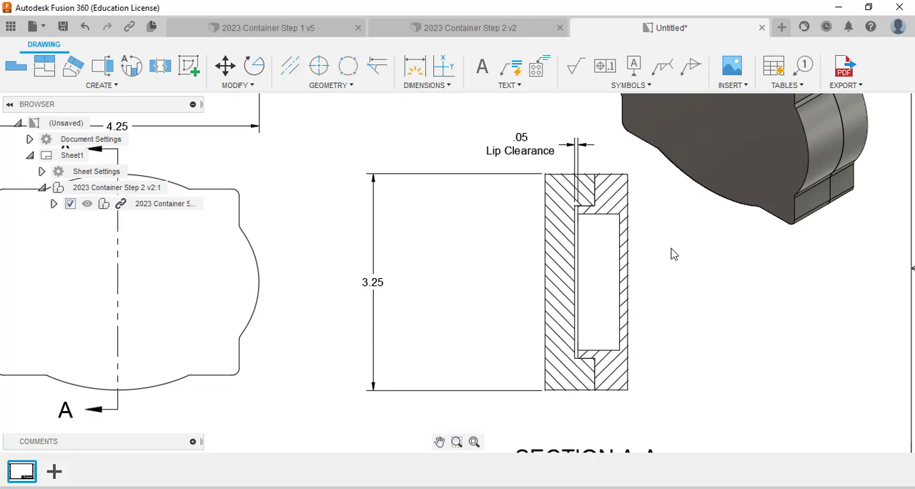
scroll(634, 229, "up", 6)
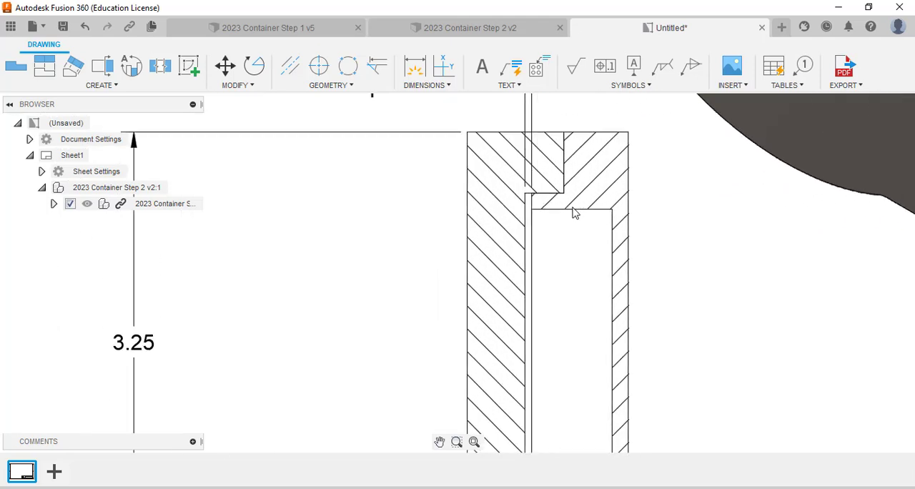
scroll(543, 199, "up", 5)
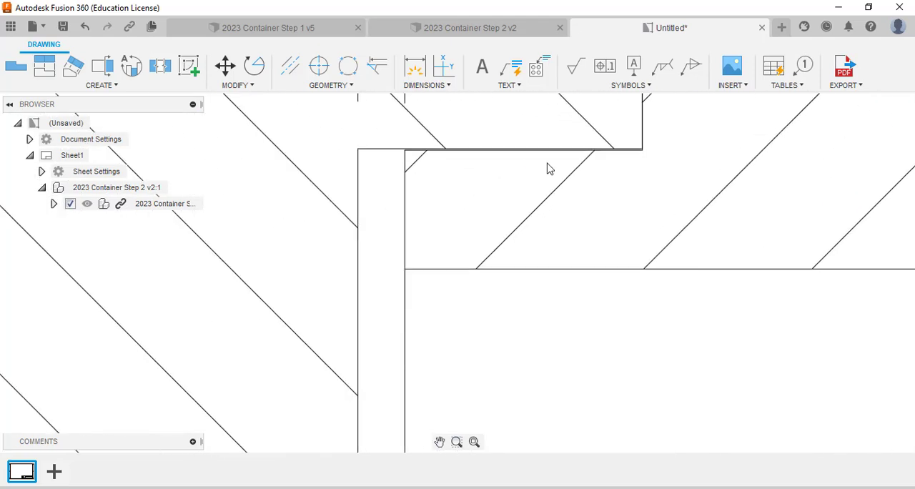
scroll(549, 169, "up", 5)
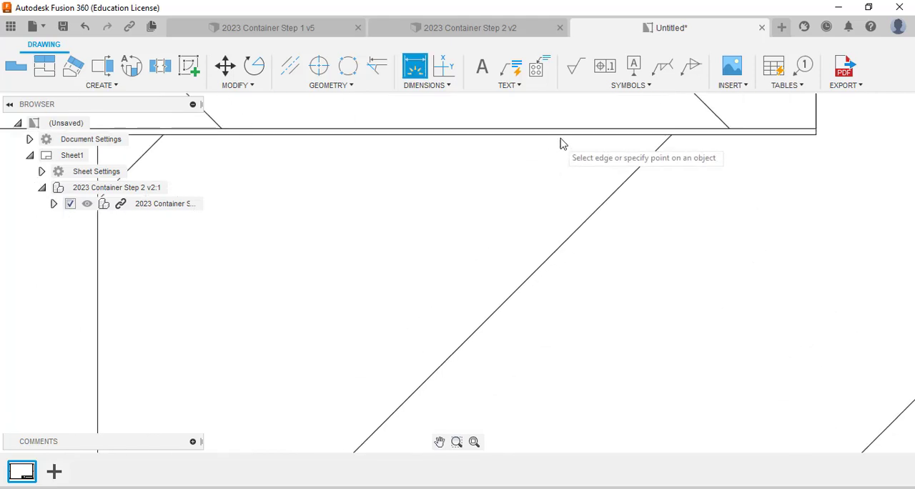
left_click(562, 142)
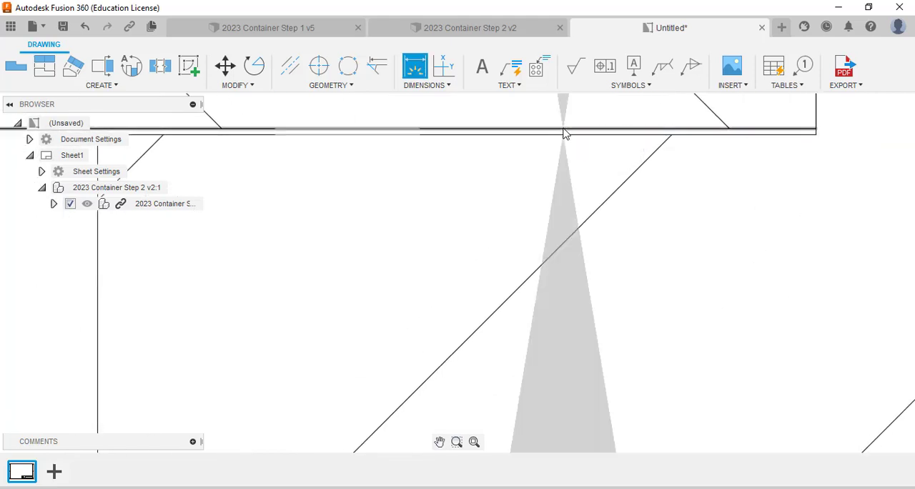
scroll(564, 143, "down", 5)
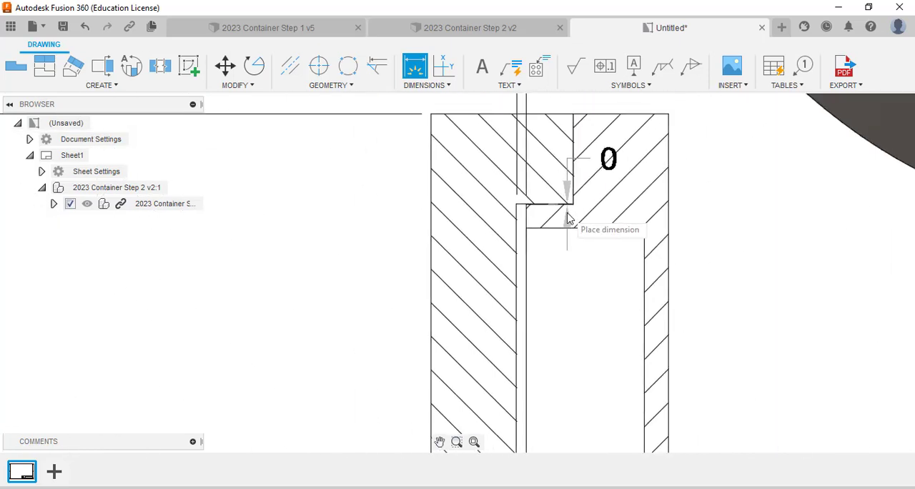
scroll(568, 222, "down", 5)
scroll(466, 227, "up", 2)
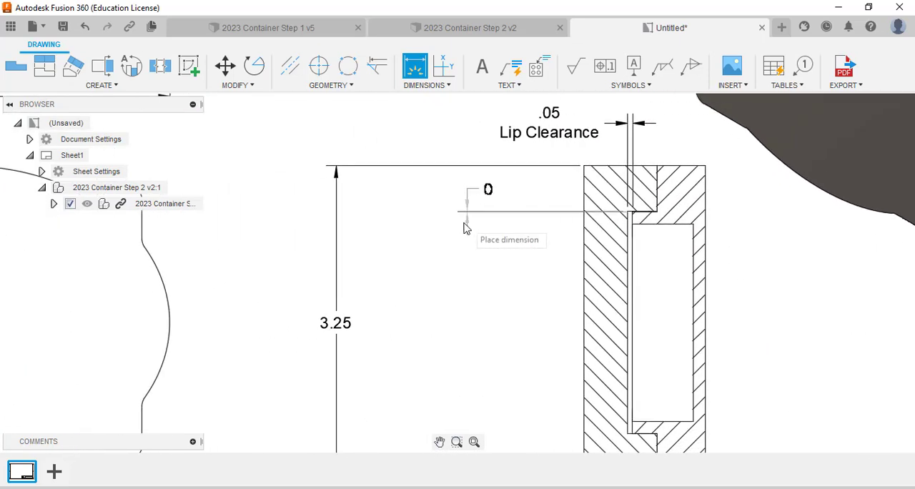
left_click(461, 227)
Step: Dimension the matching vertical gap at the lower lip in section A-A, placing it directly below the upper gap dimension
scroll(670, 282, "up", 4)
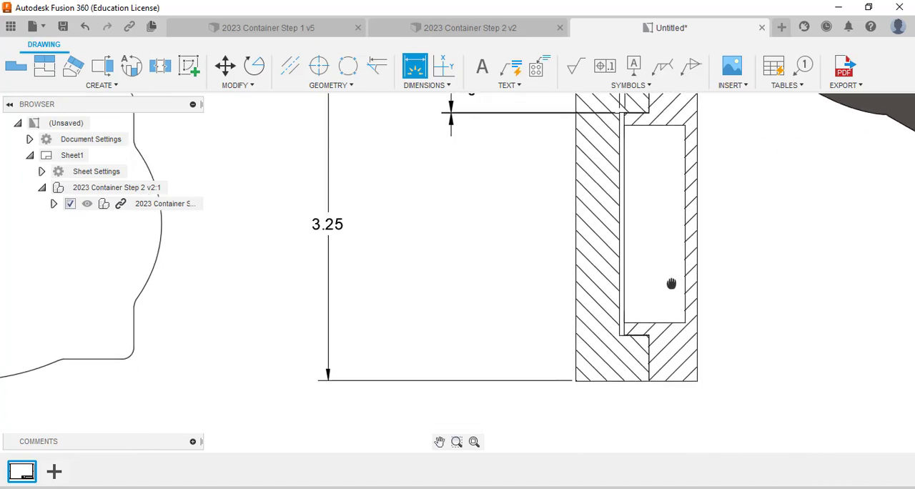
scroll(593, 411, "up", 8)
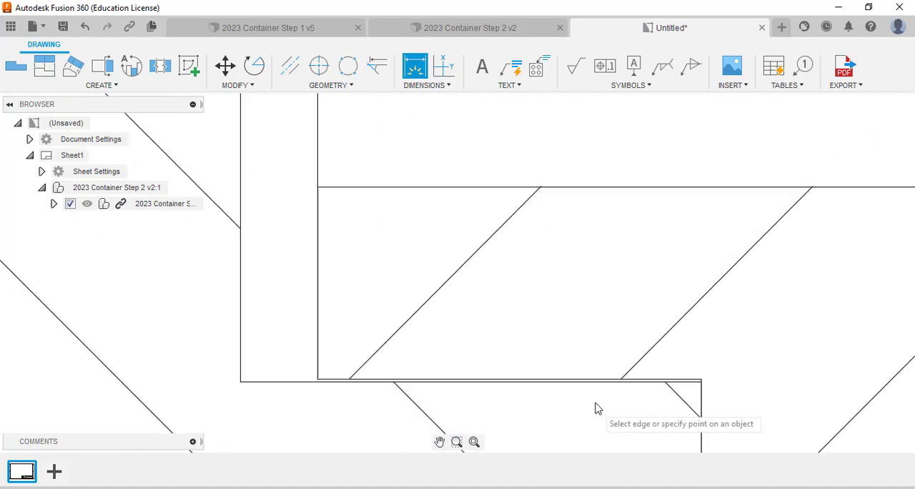
left_click(596, 374)
left_click(596, 371)
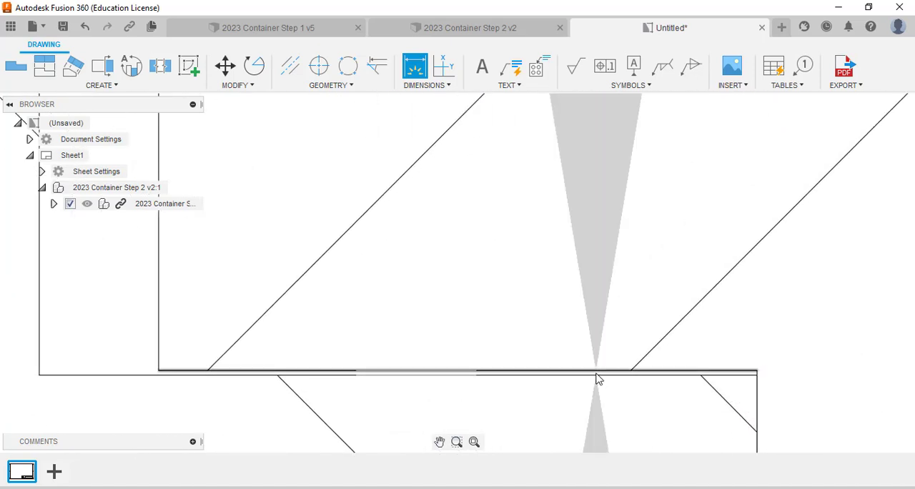
scroll(532, 400, "down", 2)
scroll(532, 400, "down", 6)
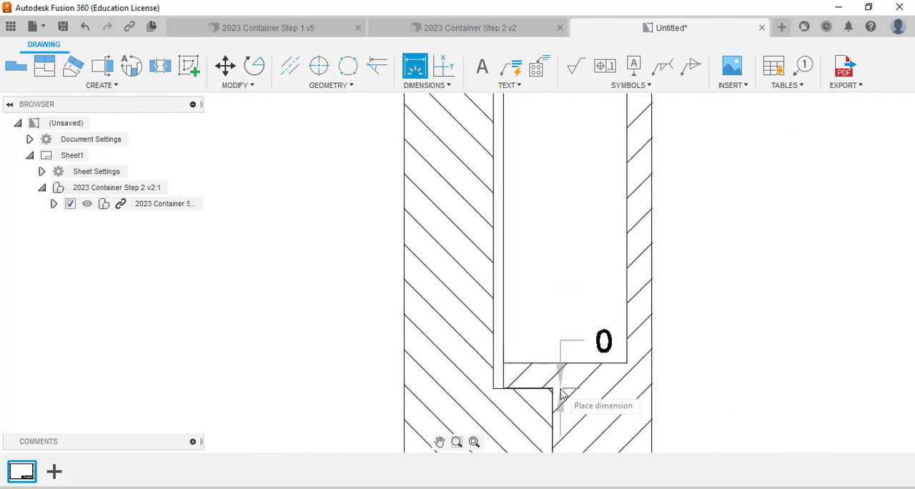
middle_click_drag(562, 398, 711, 404)
scroll(476, 388, "down", 2)
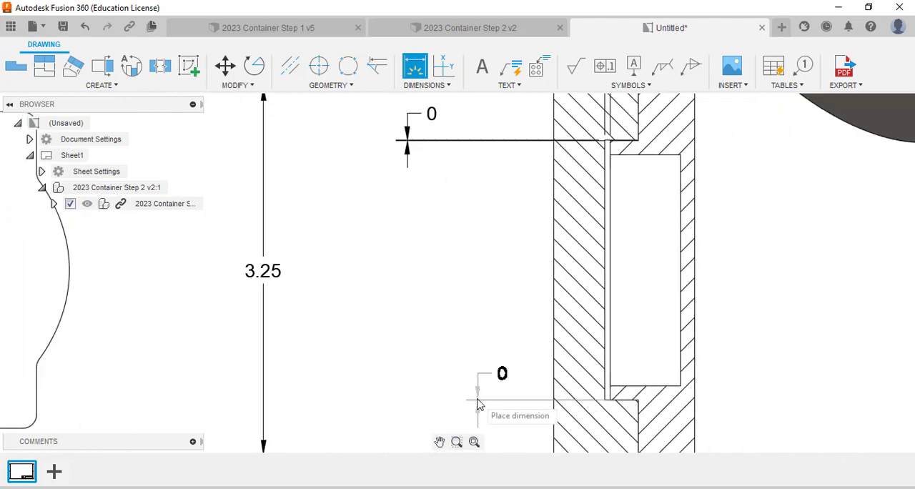
left_click(404, 406)
key("Escape")
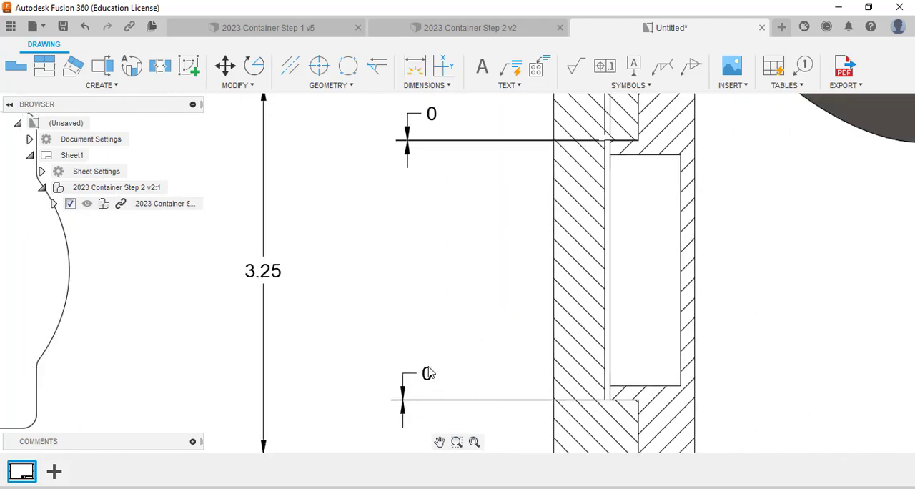
Step: Set the lower lip gap dimension's linear precision to three decimal places (0.123)
left_click(427, 373)
double_click(427, 373)
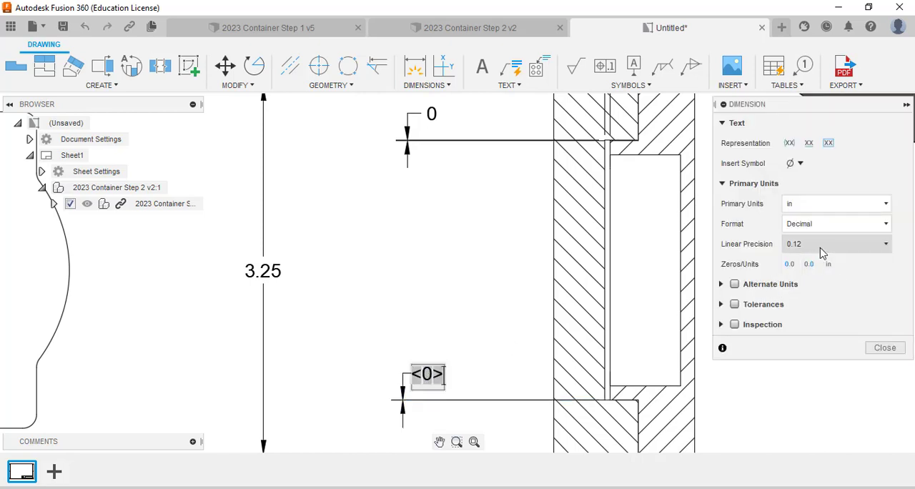
left_click(808, 244)
left_click(806, 308)
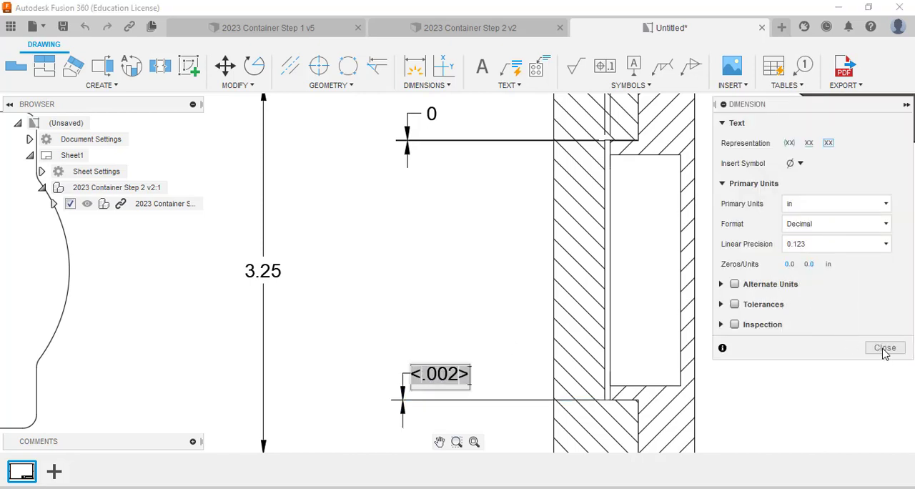
left_click(883, 348)
Step: Set the upper lip gap dimension's linear precision to 0.123 so it matches the lower one
double_click(432, 117)
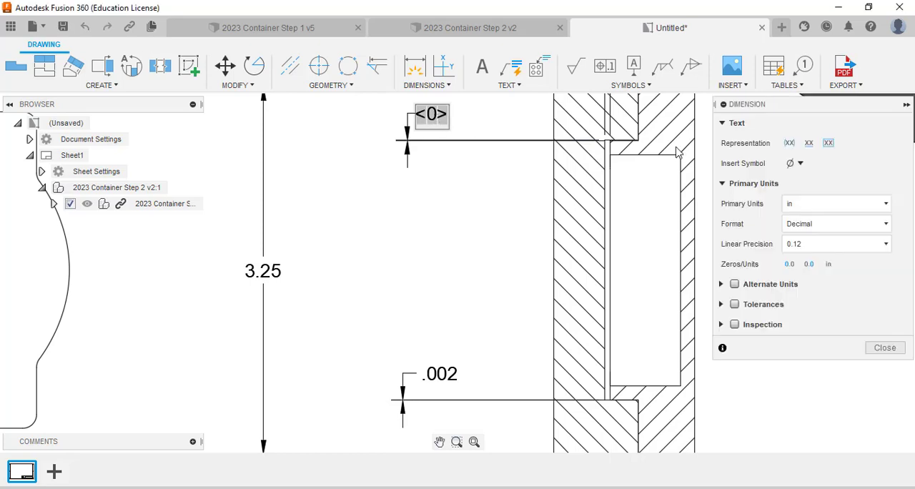
left_click(848, 245)
left_click(806, 306)
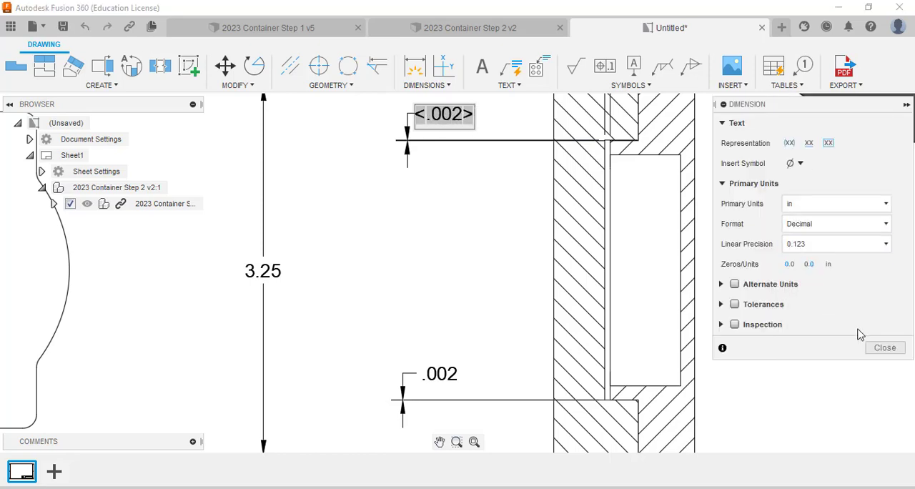
left_click(884, 348)
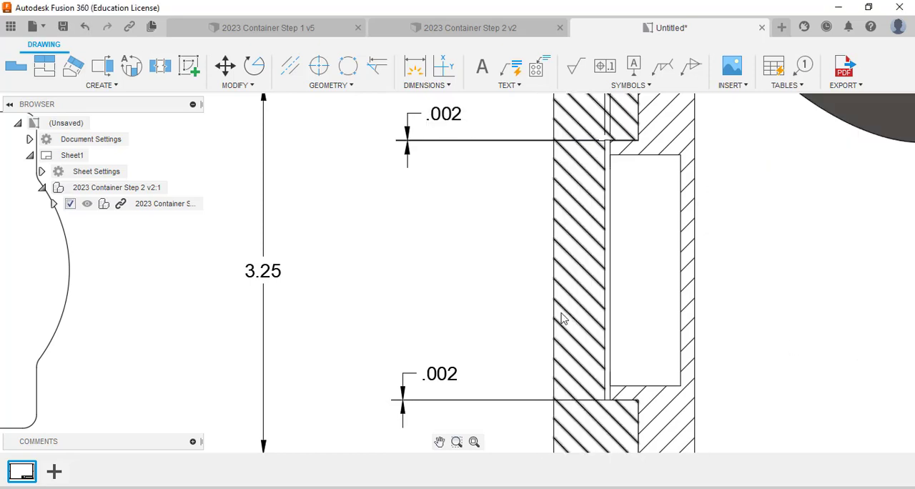
middle_click(506, 316)
middle_click(506, 315)
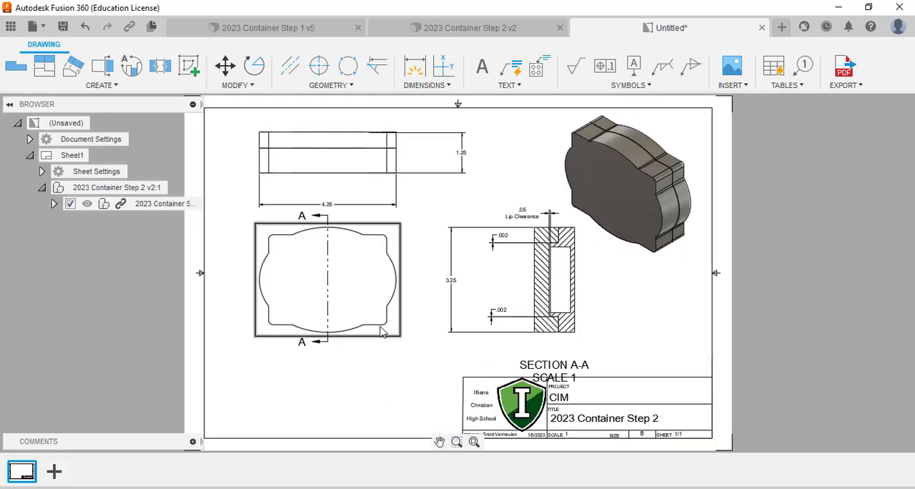